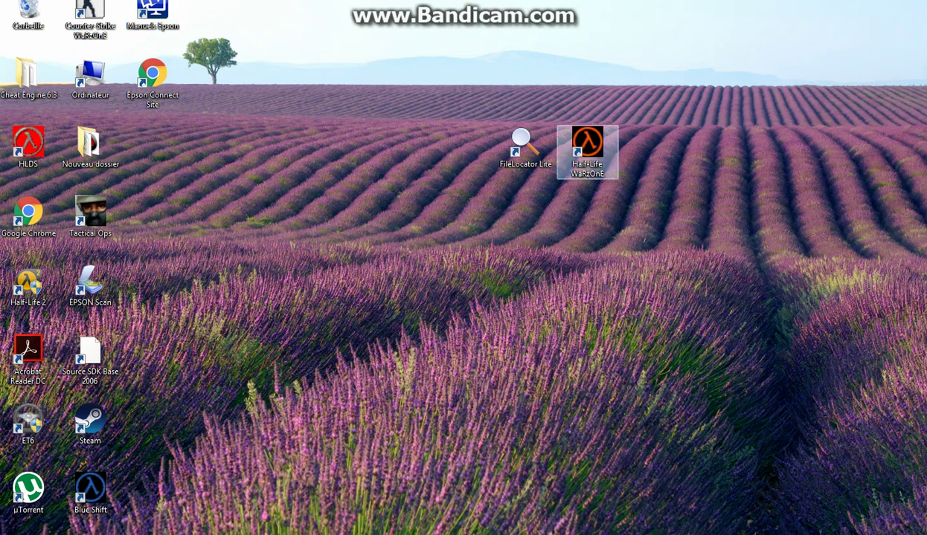
drag(476, 86, 673, 216)
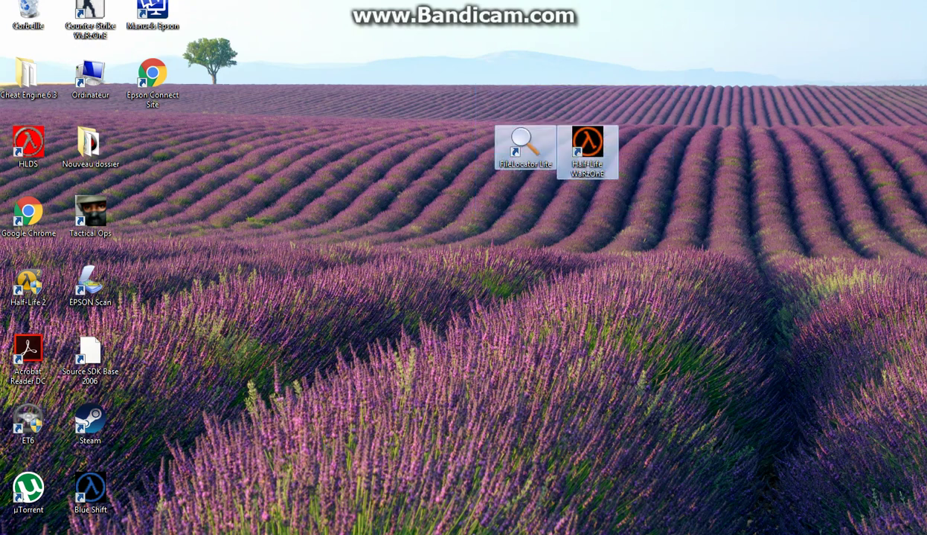
mouse_move(471, 94)
mouse_down()
mouse_move(630, 210)
mouse_move(551, 128)
mouse_move(633, 184)
mouse_up()
drag(480, 77, 618, 200)
drag(503, 194, 601, 252)
drag(499, 191, 600, 237)
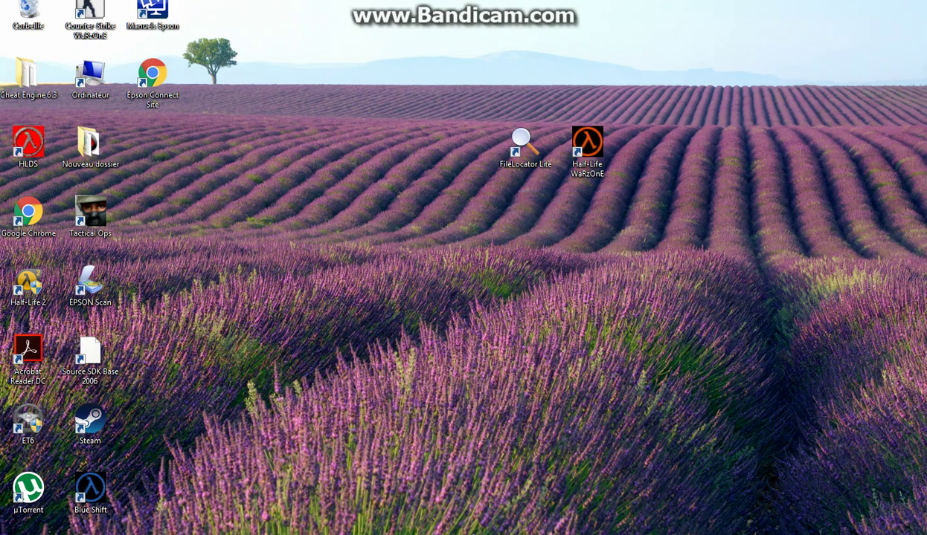
drag(511, 193, 600, 284)
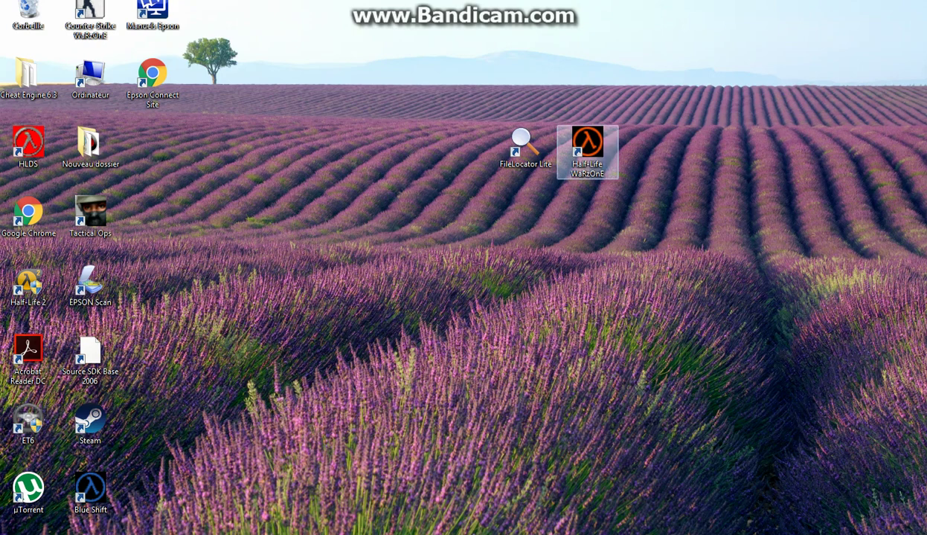
right_click(685, 112)
click(720, 149)
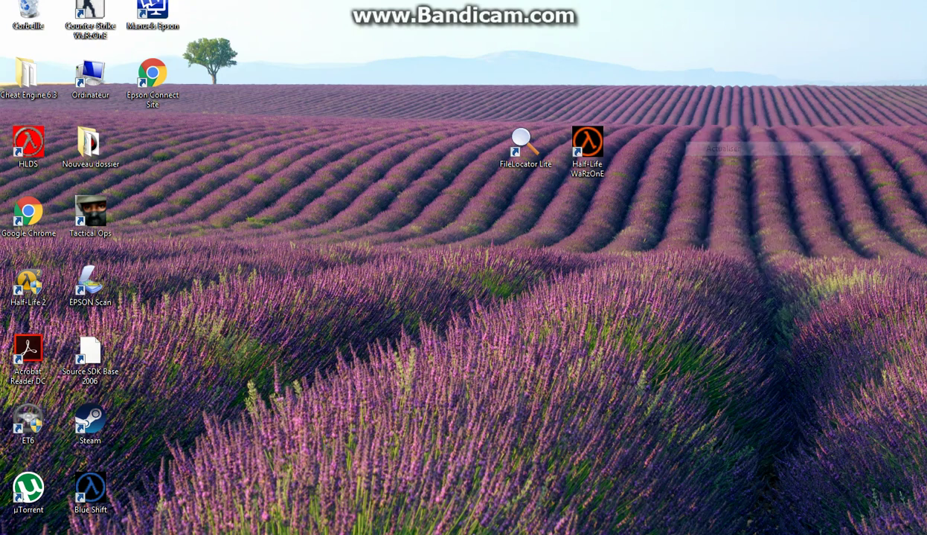
right_click(722, 148)
click(757, 185)
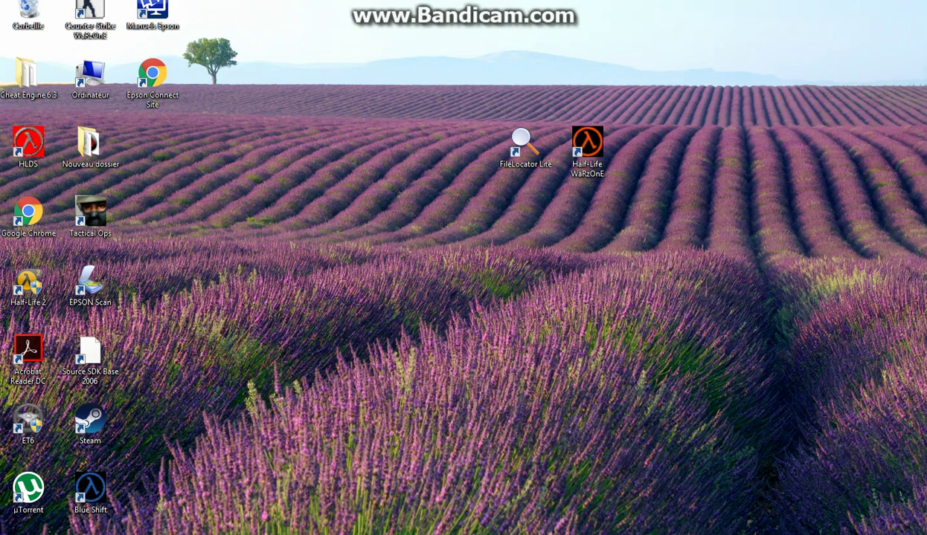
right_click(715, 213)
click(753, 249)
right_click(719, 190)
click(755, 227)
right_click(725, 185)
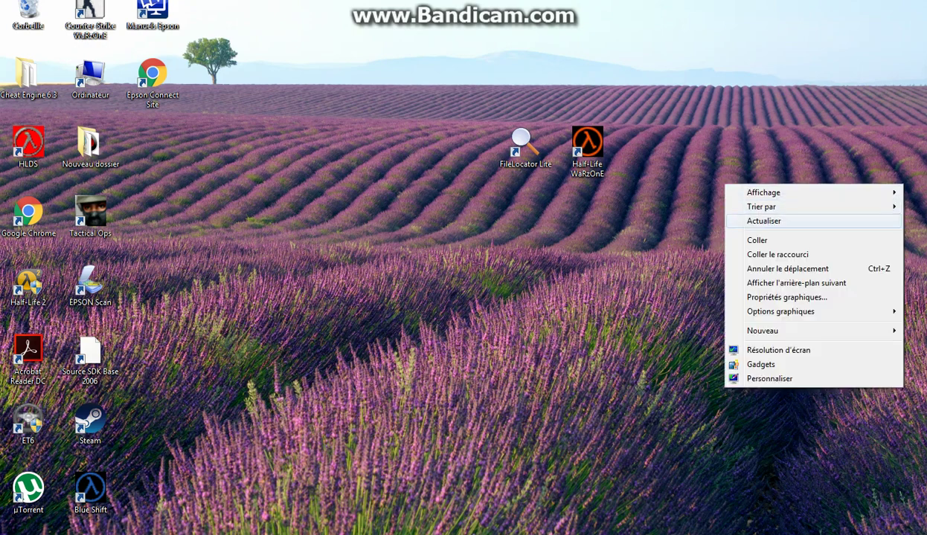
click(763, 221)
right_click(727, 174)
click(760, 215)
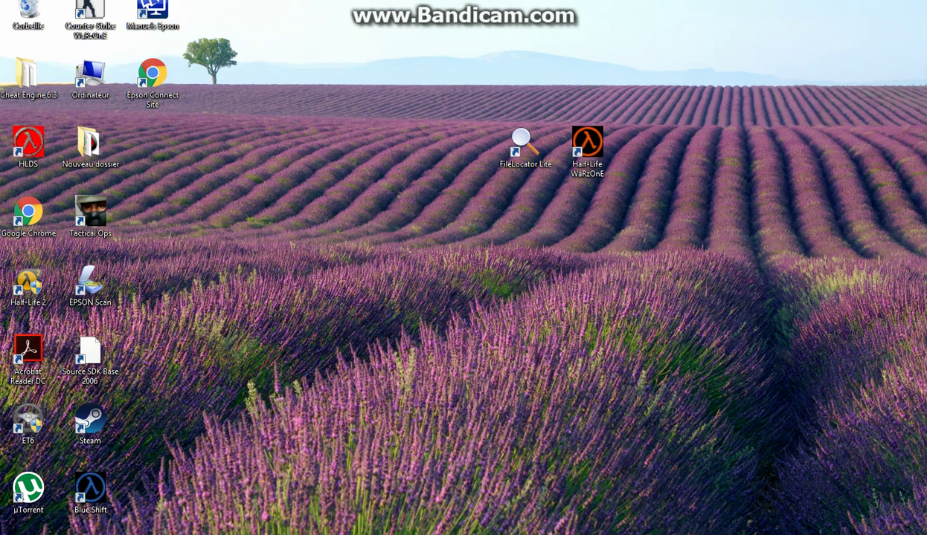
drag(466, 144, 499, 79)
right_click(522, 201)
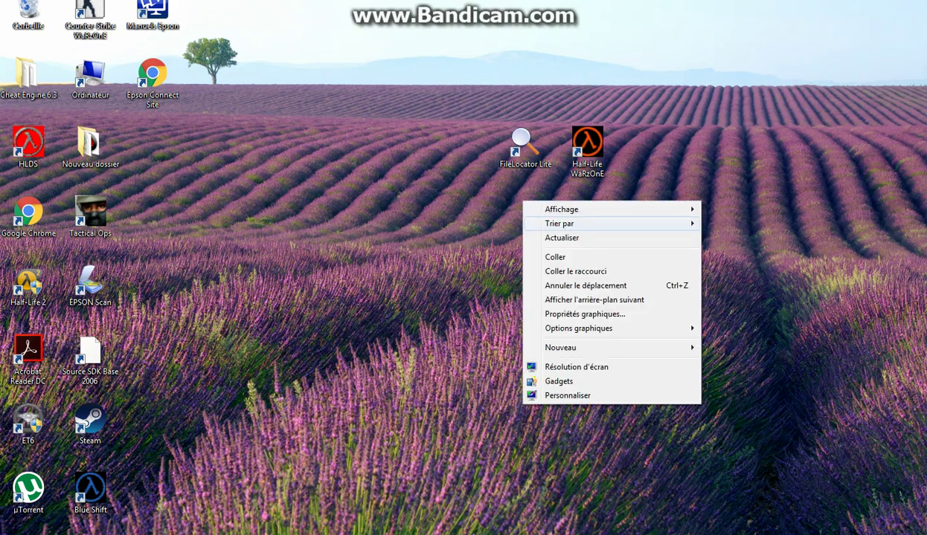
click(559, 238)
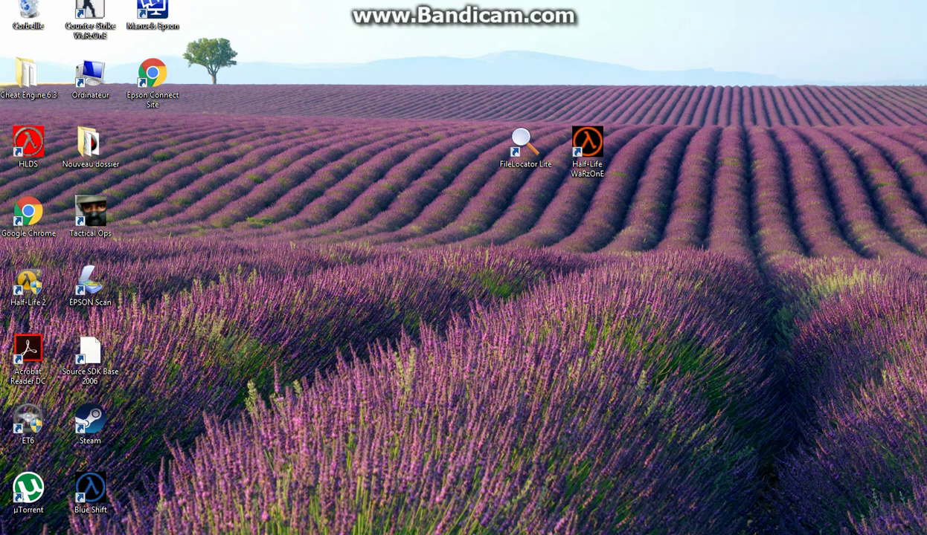
right_click(694, 155)
click(727, 192)
right_click(706, 105)
click(744, 141)
right_click(499, 66)
click(535, 103)
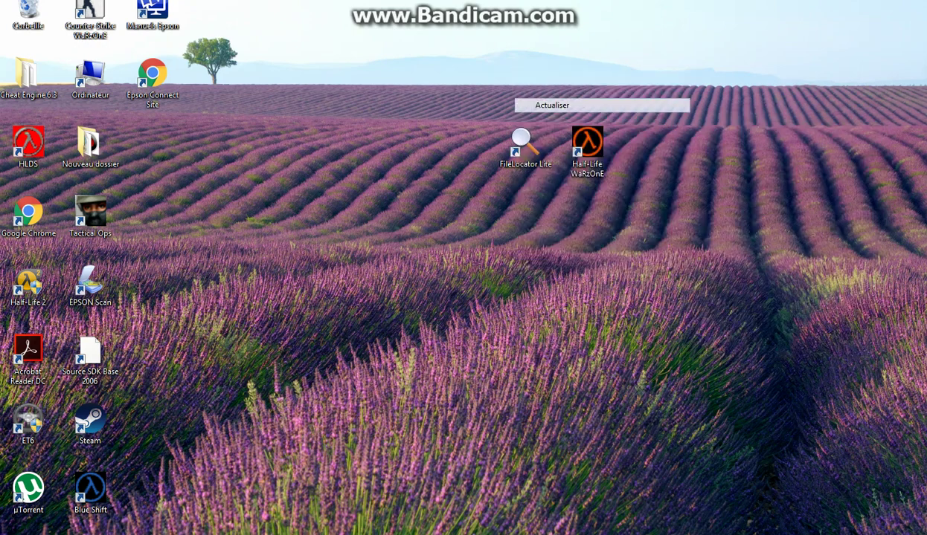
right_click(505, 61)
click(542, 98)
Move the FileLocator Lite shortcut farther away from the Half-Life WaRzOnE shortcut
drag(525, 145, 458, 167)
click(460, 187)
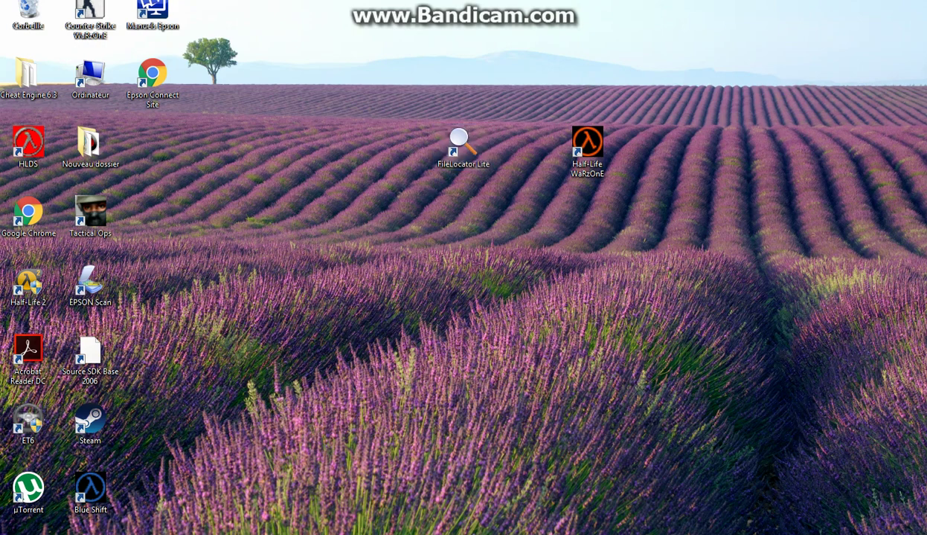
drag(440, 199, 452, 204)
drag(406, 97, 507, 205)
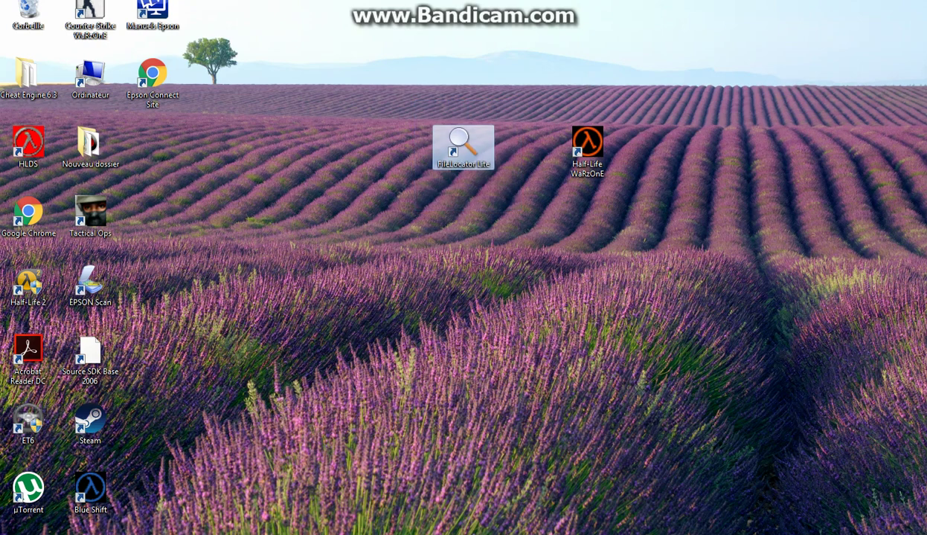
Open FileLocator Lite from its desktop shortcut and reposition its window
double_click(459, 151)
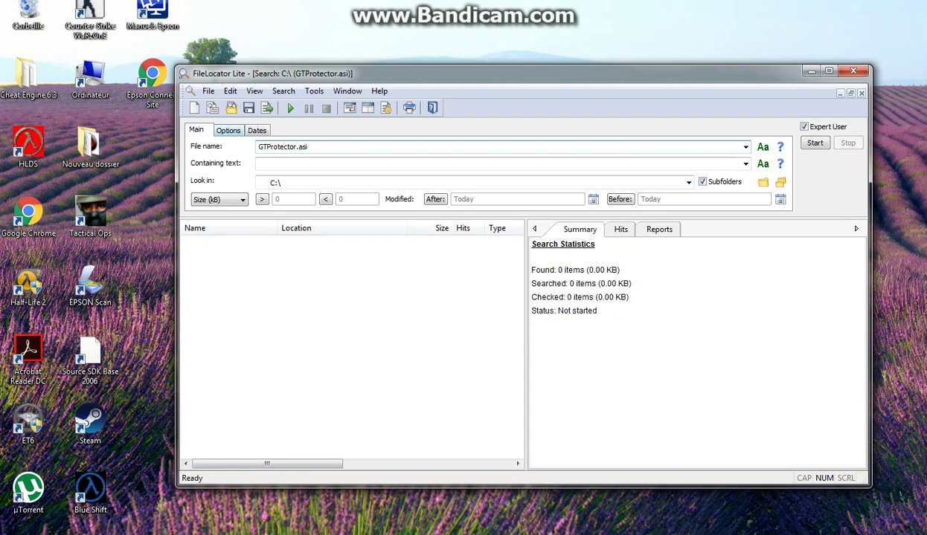
drag(256, 73, 309, 69)
Switch to Notepad to examine the file name written in the untitled note, and minimize the note
key(alt+Tab)
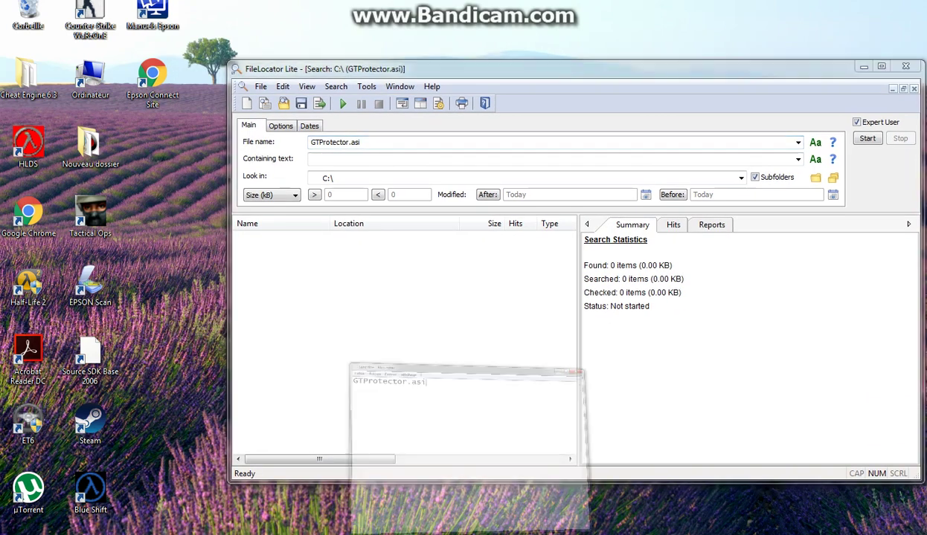
drag(435, 148, 493, 114)
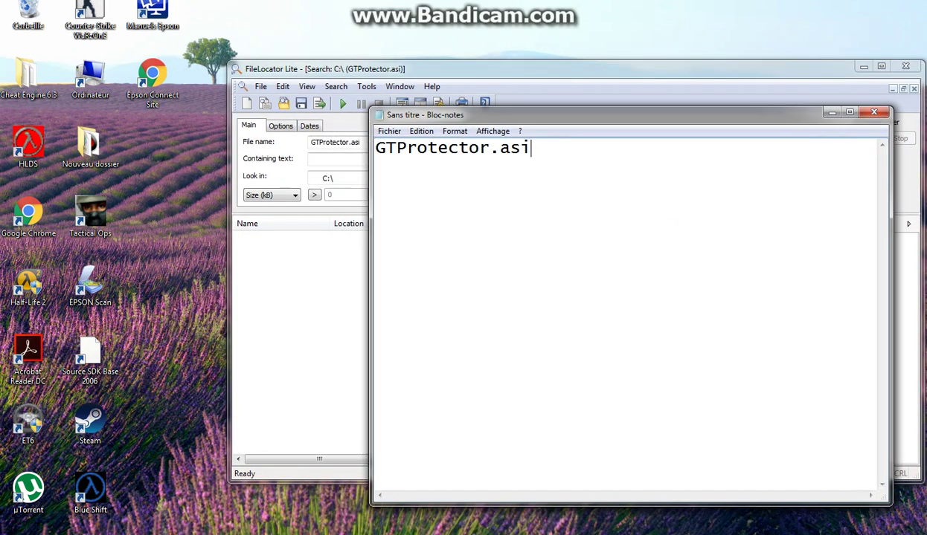
drag(532, 148, 385, 148)
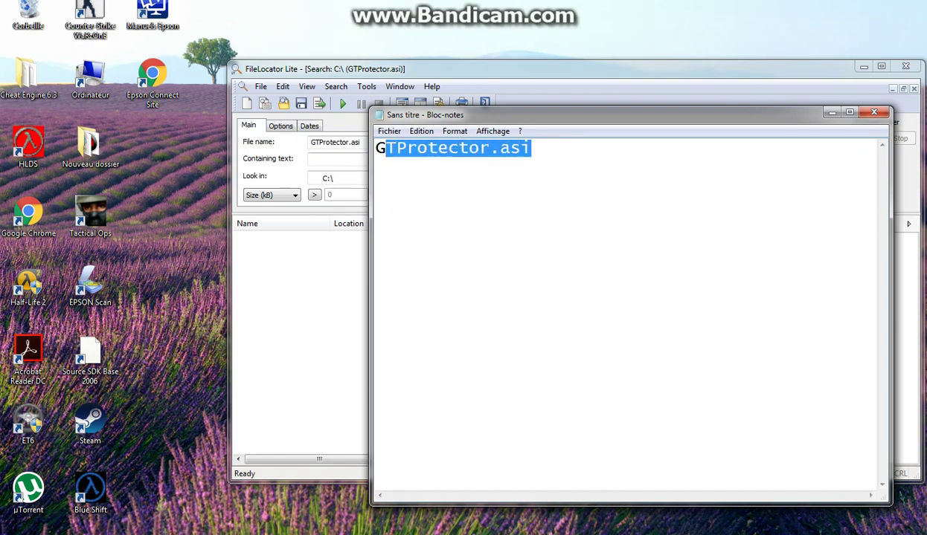
click(510, 148)
key(Right)
key(Right)
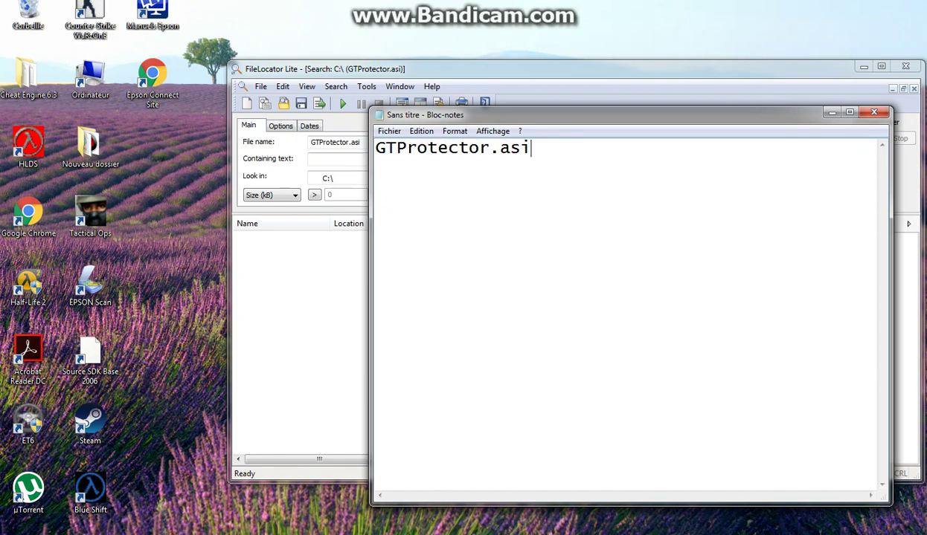
click(832, 113)
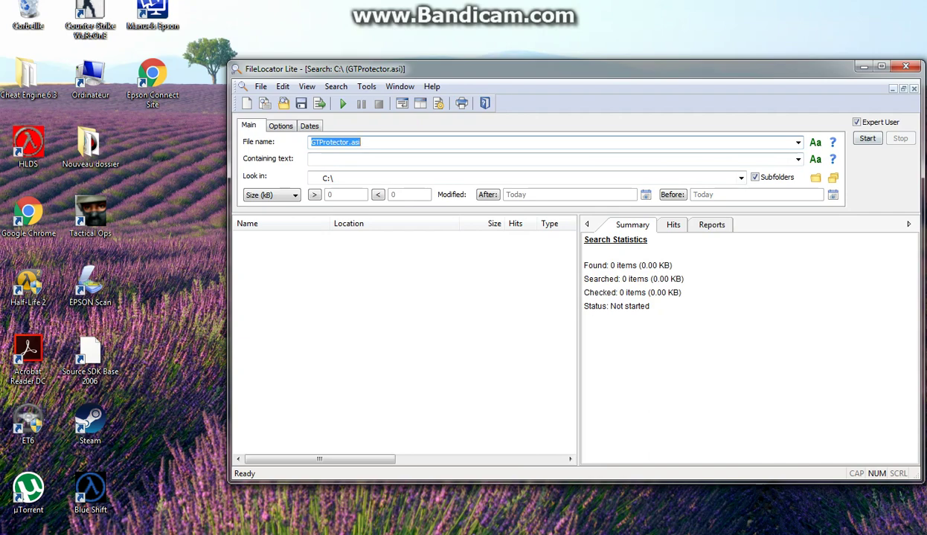
Search C:\ and its subfolders for GTProtector.asi in FileLocator Lite, and close the program
drag(632, 69, 520, 79)
key(Return)
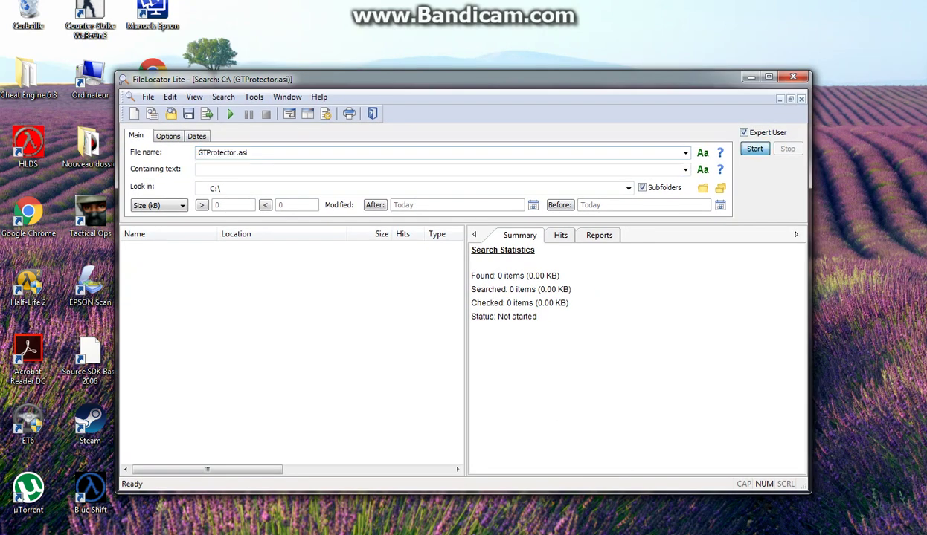
drag(446, 79, 523, 57)
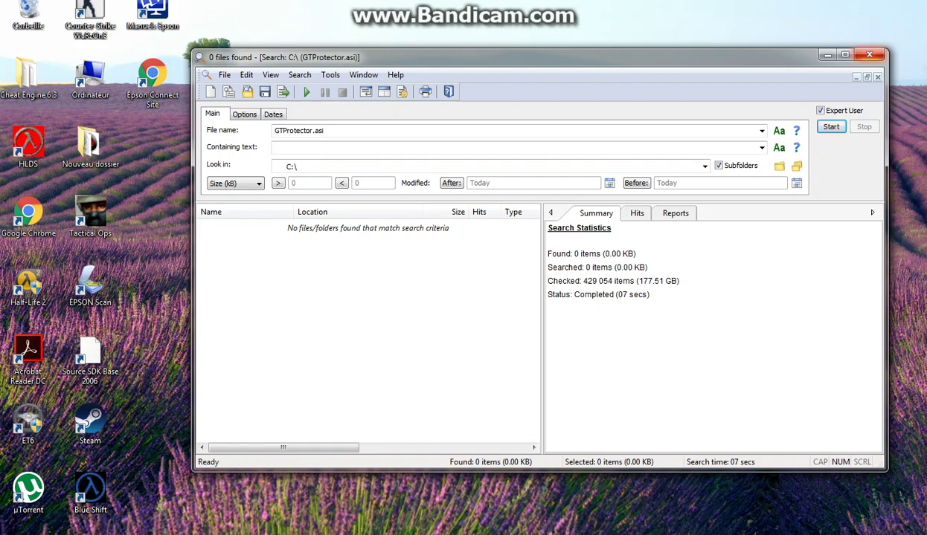
click(868, 54)
right_click(617, 252)
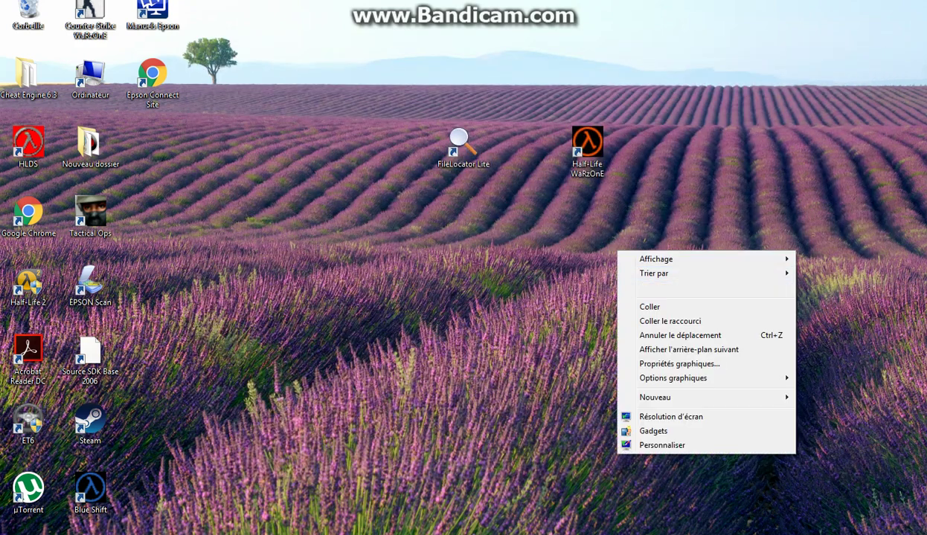
click(648, 288)
right_click(254, 141)
click(290, 180)
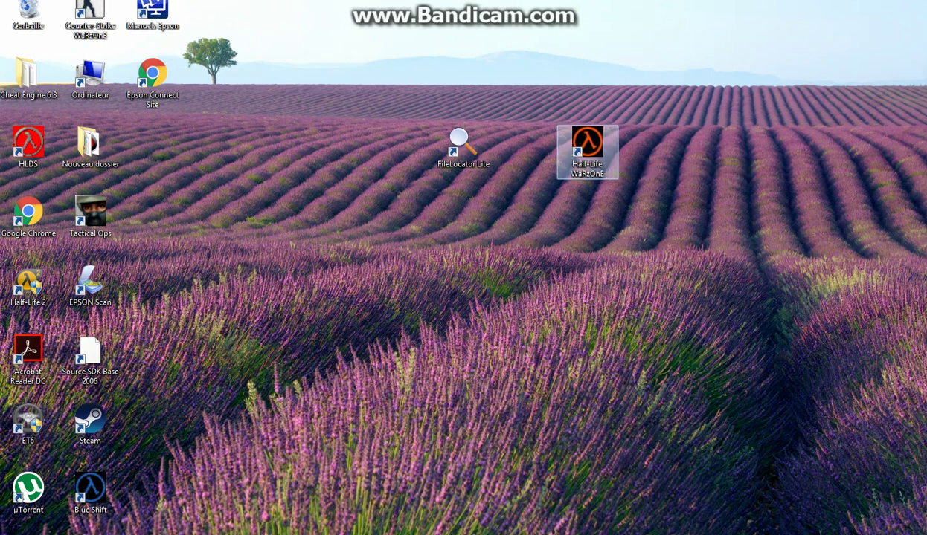
mouse_move(685, 92)
mouse_down()
mouse_move(603, 167)
mouse_move(544, 247)
mouse_move(563, 200)
mouse_move(525, 235)
mouse_move(614, 168)
mouse_move(548, 225)
mouse_move(525, 223)
mouse_up()
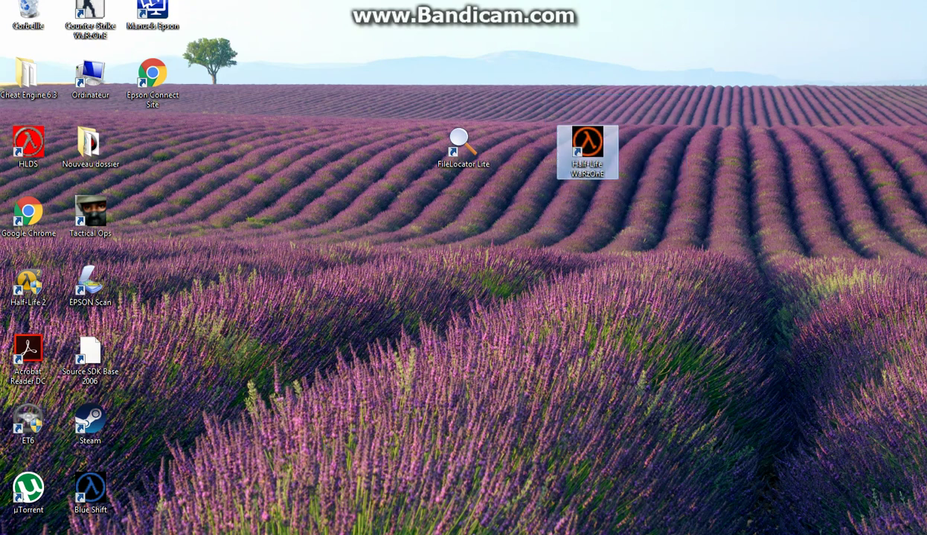
click(684, 96)
Move the FileLocator Lite shortcut up to the horizon line and the Half-Life WaRzOnE shortcut below it in the open desktop area
drag(587, 145, 405, 145)
drag(463, 145, 585, 76)
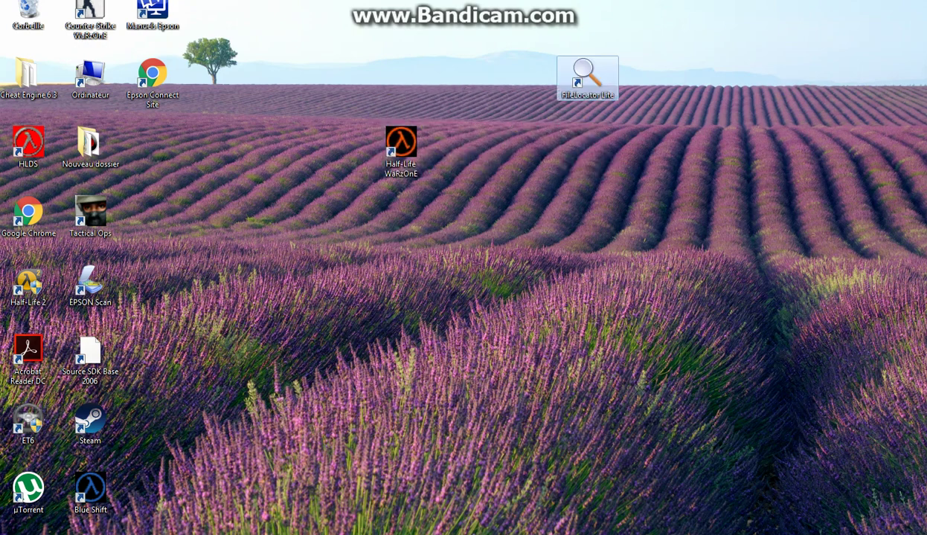
drag(400, 145, 525, 215)
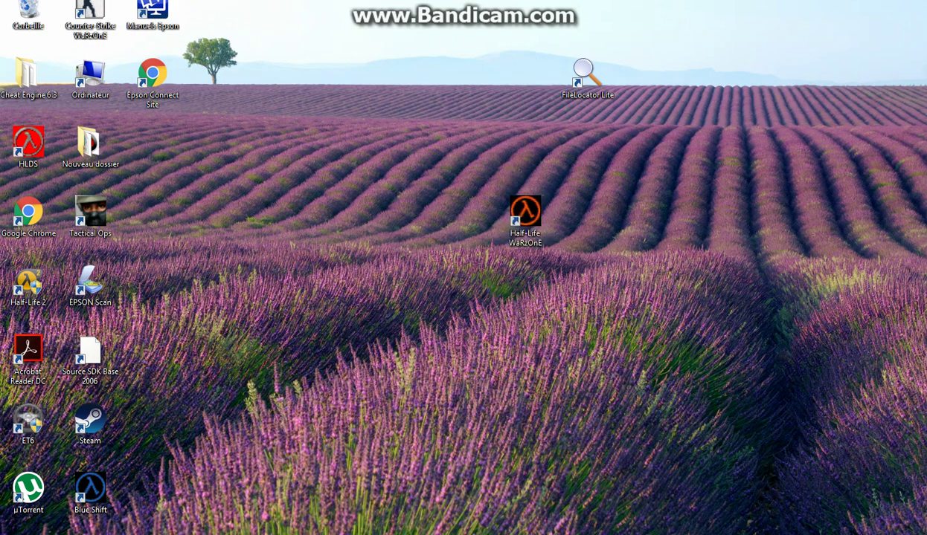
drag(473, 166, 560, 246)
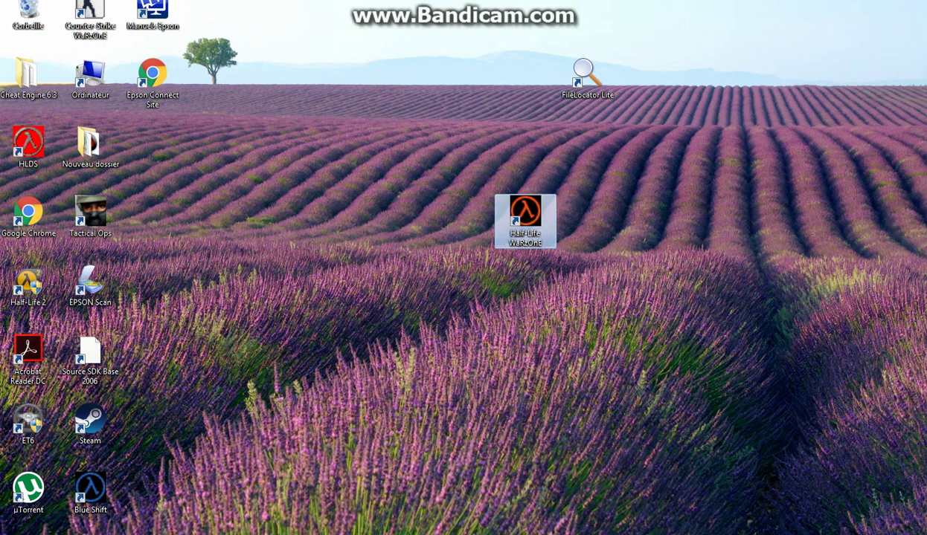
Move the Blue Shift shortcut out of the icon columns to the open area near the Half-Life WaRzOnE shortcut
drag(90, 491, 401, 143)
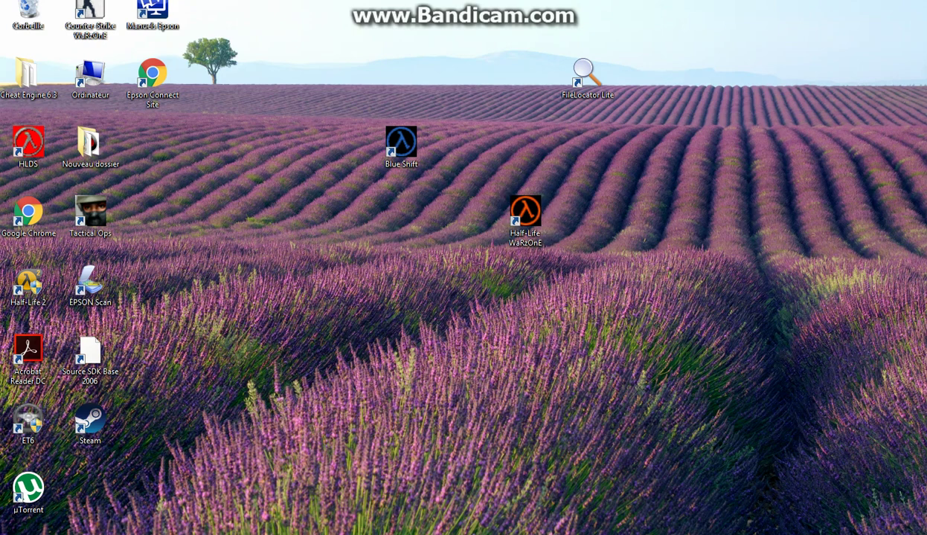
drag(357, 71, 584, 333)
click(583, 333)
Launch Half-Life WaRzOnE to view its main menu, close the game, and refresh the desktop
double_click(526, 214)
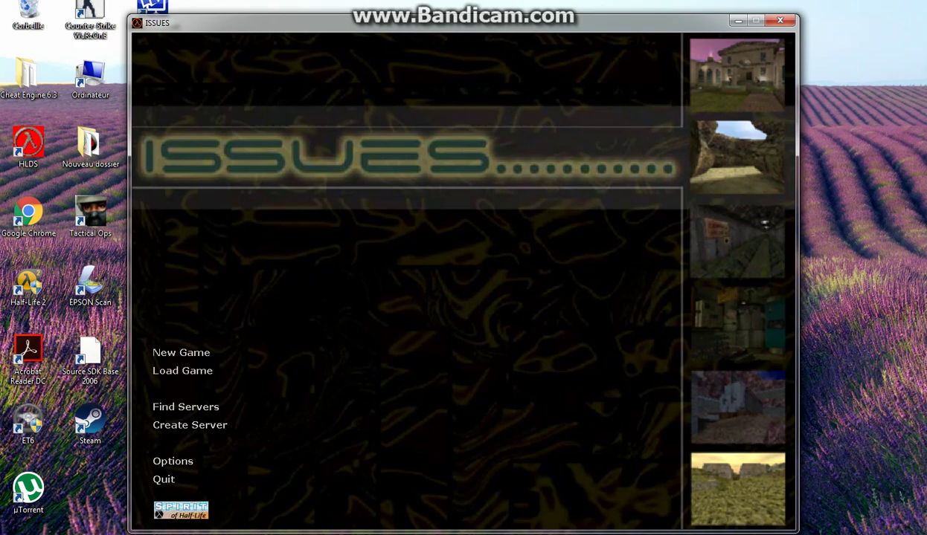
click(780, 21)
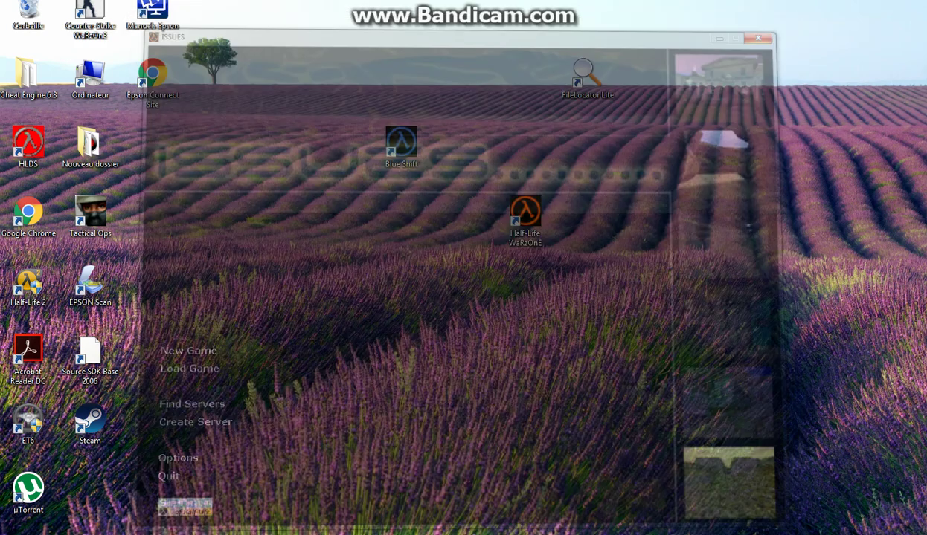
right_click(750, 97)
click(785, 133)
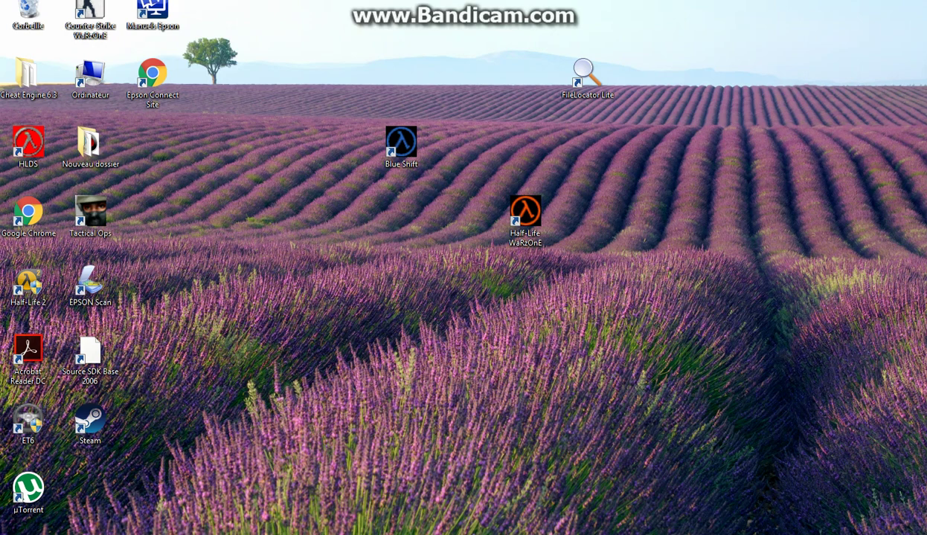